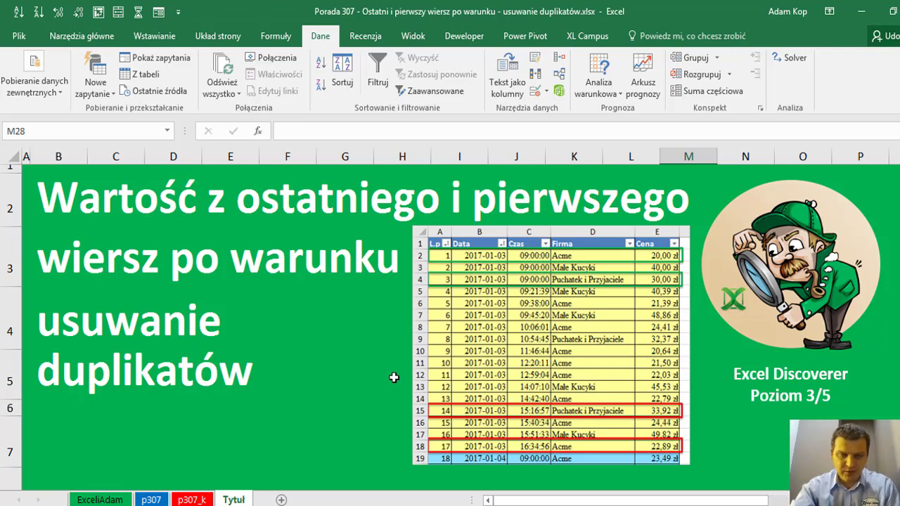
Go to the p307_k sheet with the dated company price transactions.
{"action": "left_click", "coordinate": [190, 499]}
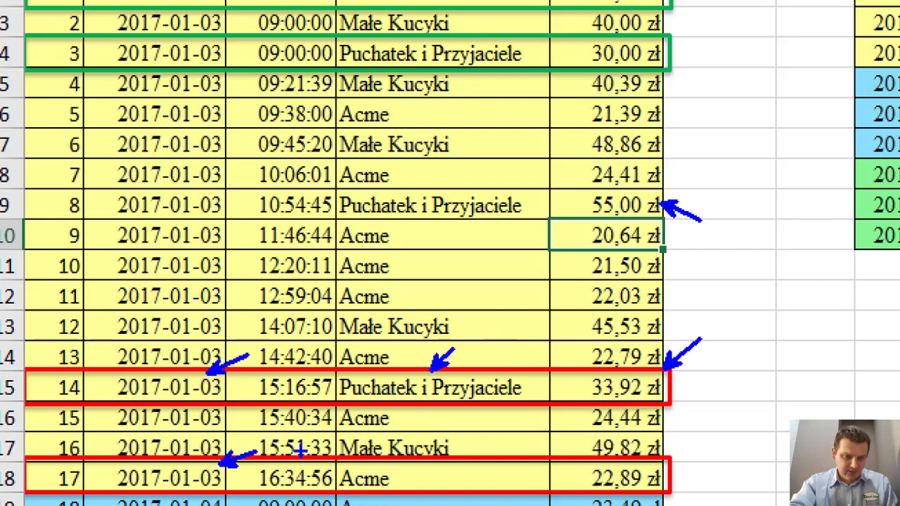
Mark the day's last Małe Kucyki price and the first Puchatek i Przyjaciele entry, then clear the marks.
{"action": "left_click_drag", "start_coordinate": [459, 452], "coordinate": [509, 427]}
{"action": "left_click_drag", "start_coordinate": [673, 462], "coordinate": [696, 439]}
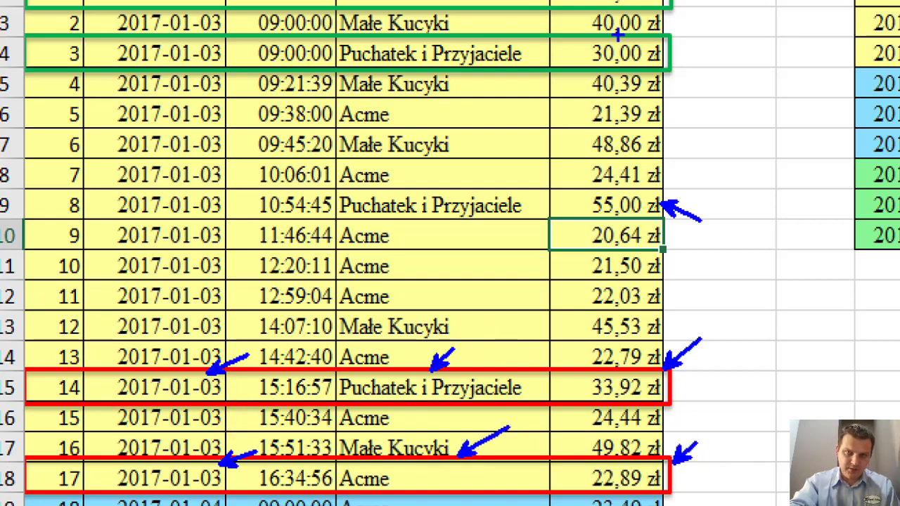
{"action": "left_click_drag", "start_coordinate": [631, 74], "coordinate": [655, 94]}
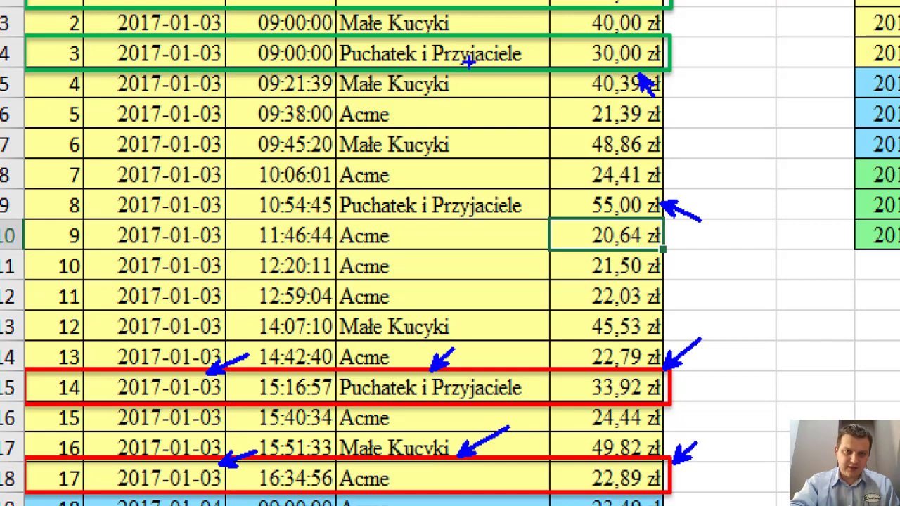
{"action": "left_click_drag", "start_coordinate": [475, 71], "coordinate": [490, 89]}
{"action": "left_click_drag", "start_coordinate": [281, 74], "coordinate": [301, 91]}
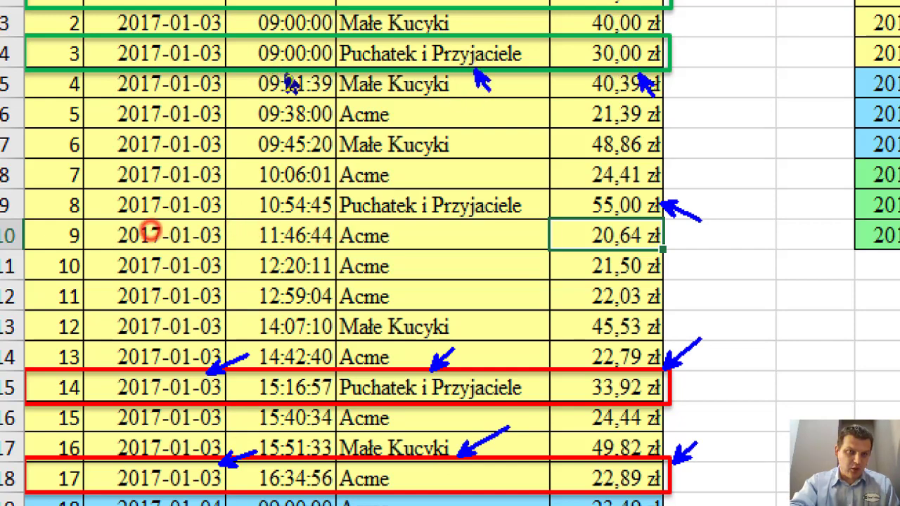
{"action": "key", "text": "Escape"}
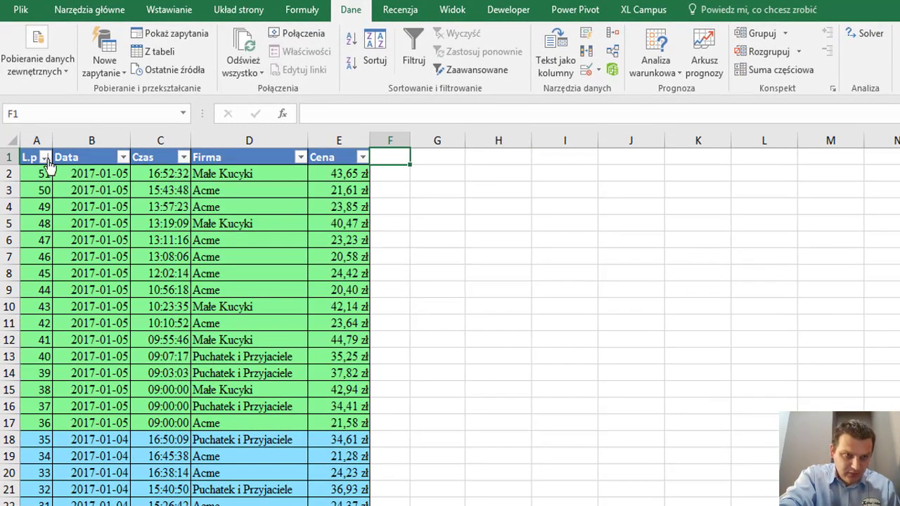
Sort the table by L.p smallest to largest and select column A.
{"action": "left_click", "coordinate": [45, 157]}
{"action": "left_click", "coordinate": [56, 174]}
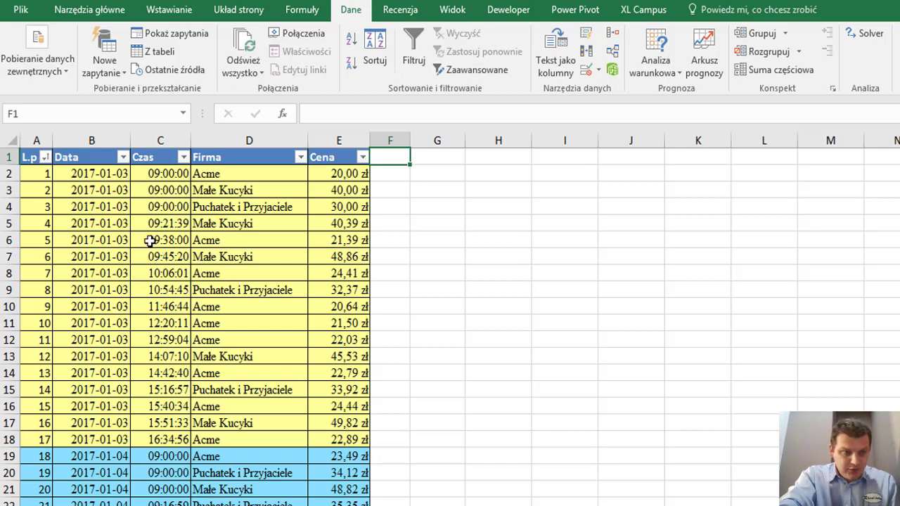
{"action": "left_click", "coordinate": [37, 141]}
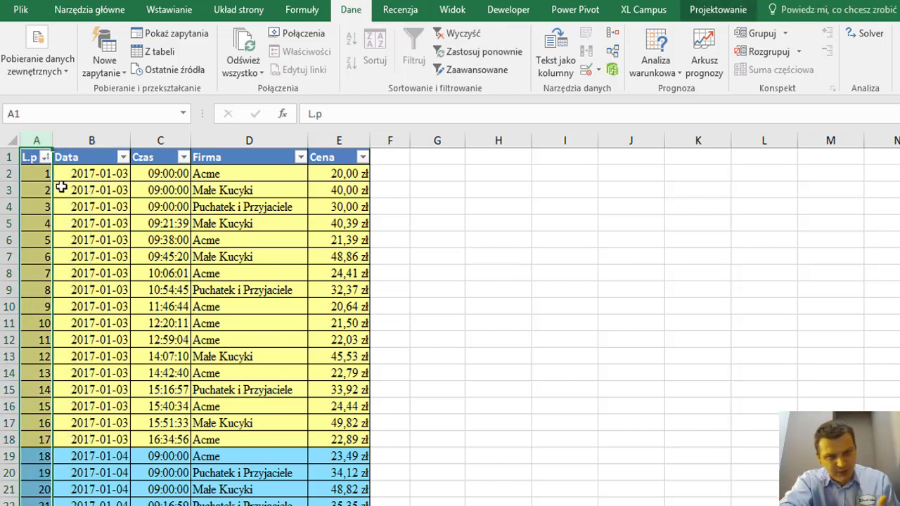
{"action": "left_click", "coordinate": [390, 174]}
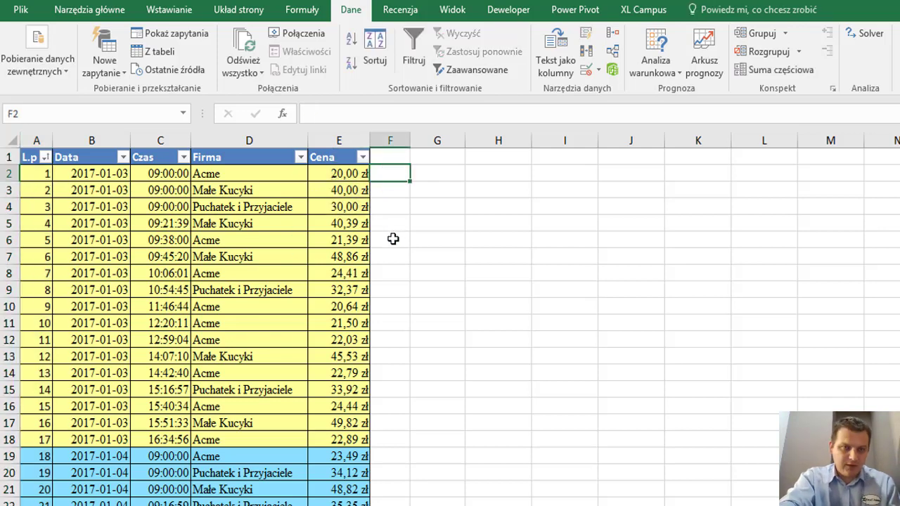
{"action": "left_click", "coordinate": [241, 175]}
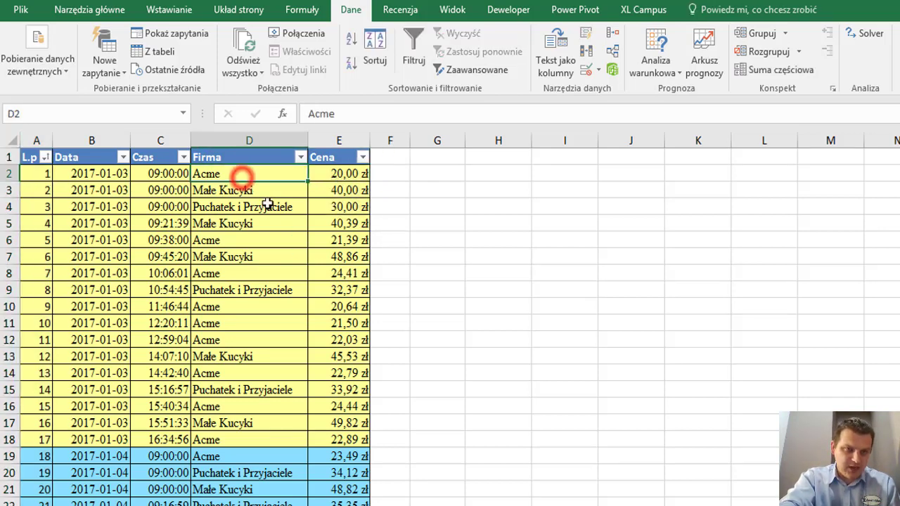
{"action": "left_click", "coordinate": [394, 175]}
{"action": "type", "text": "1"}
{"action": "left_click", "coordinate": [399, 190]}
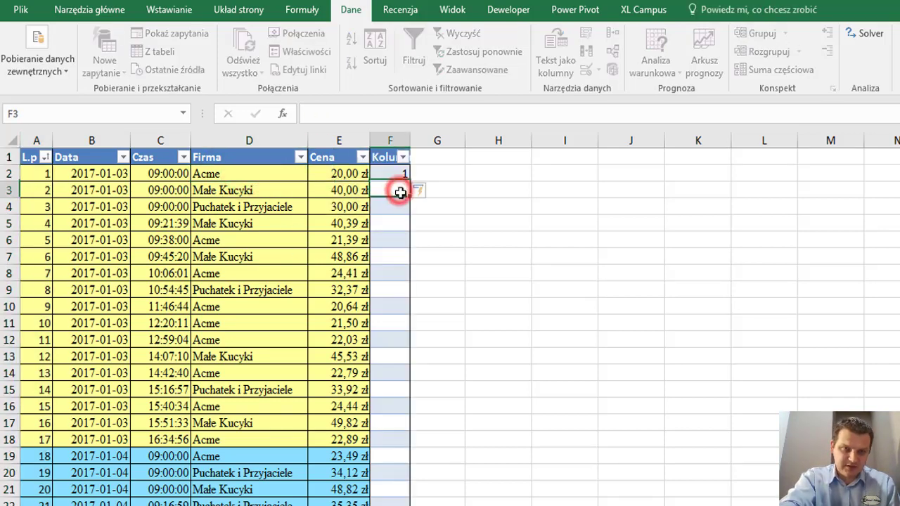
{"action": "type", "text": "2"}
{"action": "left_click", "coordinate": [399, 210]}
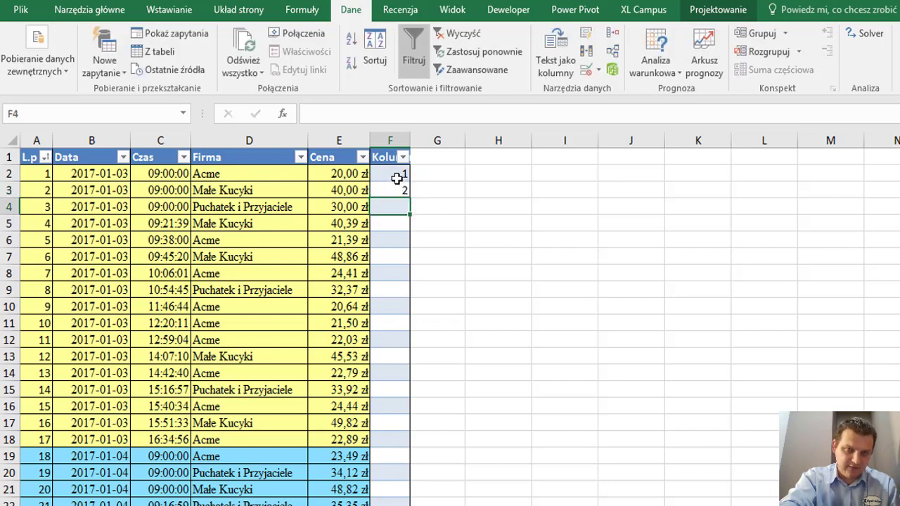
{"action": "left_click_drag", "start_coordinate": [399, 175], "coordinate": [399, 190]}
{"action": "double_click", "coordinate": [409, 198]}
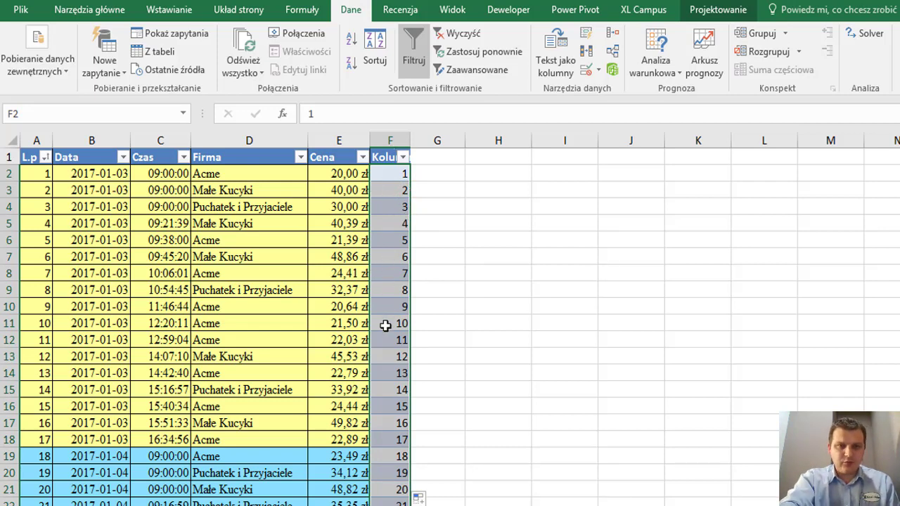
{"action": "key", "text": "ctrl+z"}
{"action": "key", "text": "ctrl+z"}
{"action": "key", "text": "ctrl+z"}
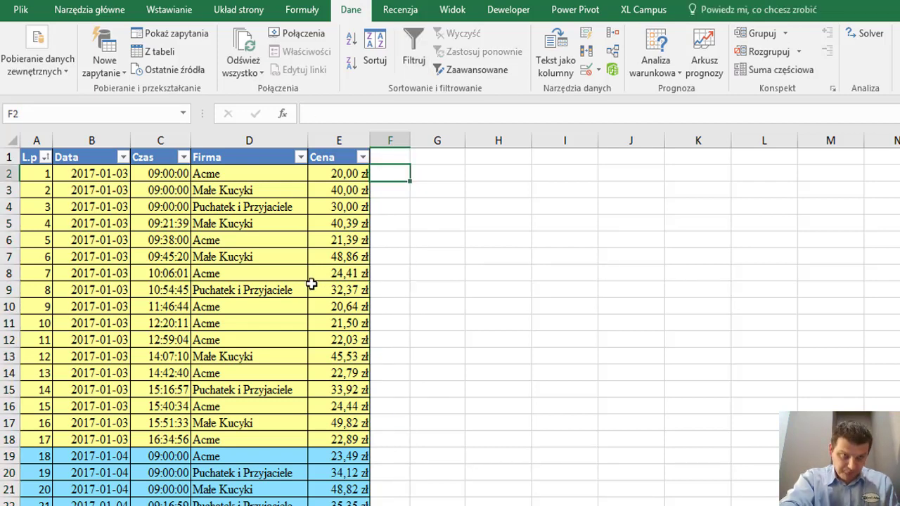
Copy the Data, Firma and Cena columns (B, D and E) to the clipboard.
{"action": "left_click", "coordinate": [44, 138]}
{"action": "left_click_drag", "start_coordinate": [43, 136], "coordinate": [81, 138]}
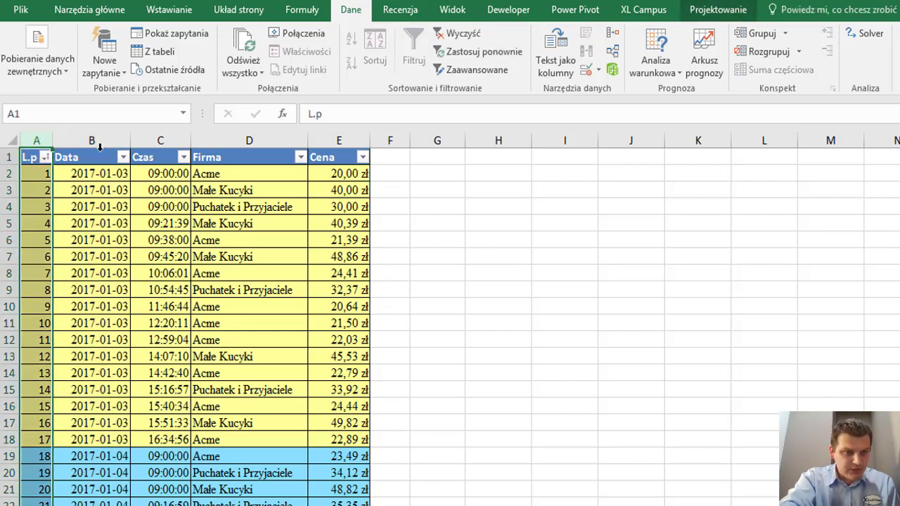
{"action": "left_click", "coordinate": [93, 141]}
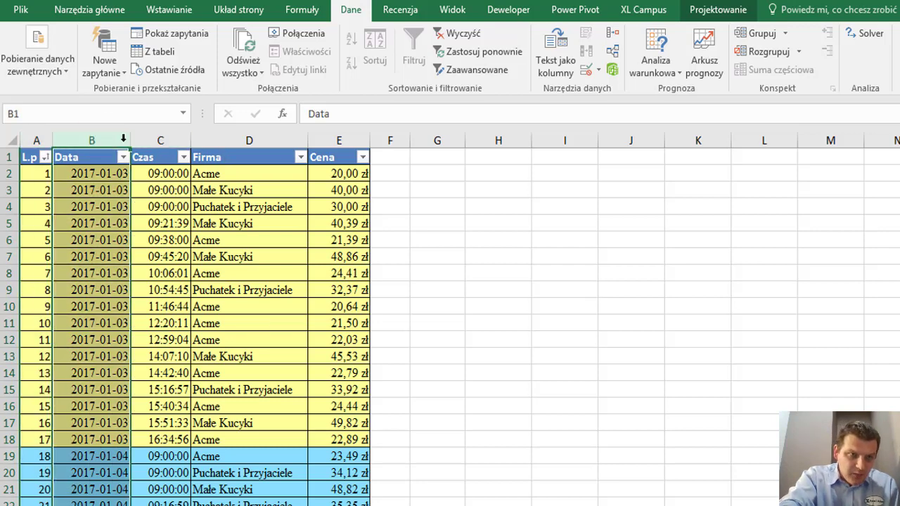
{"action": "left_click", "coordinate": [234, 141], "text": "ctrl"}
{"action": "left_click", "coordinate": [339, 140], "text": "ctrl"}
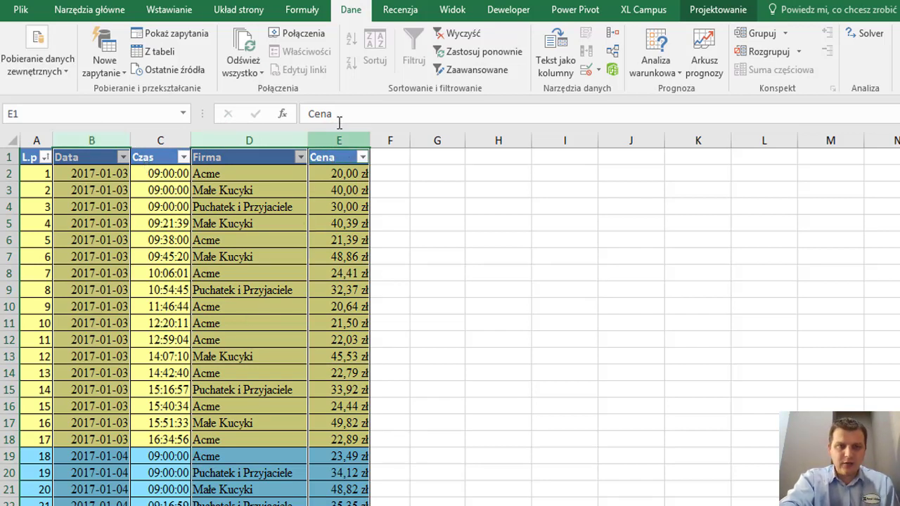
{"action": "key", "text": "ctrl+c"}
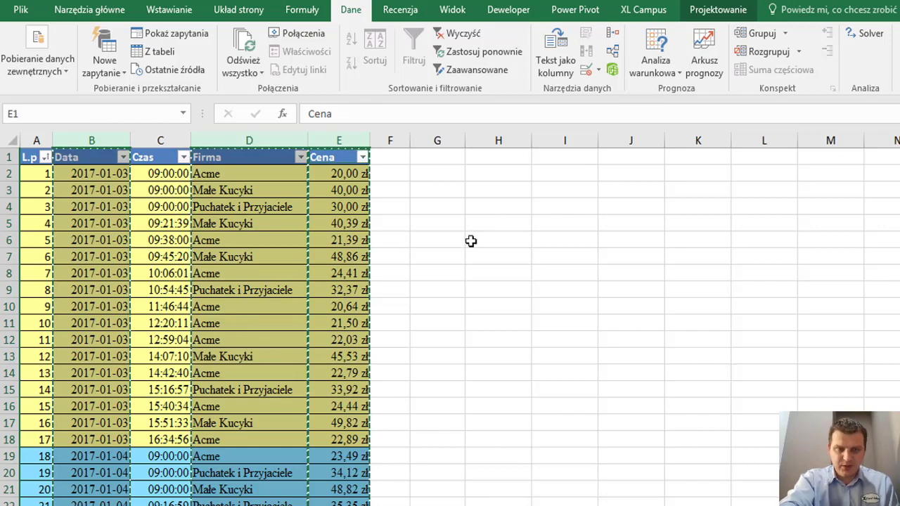
Paste at H1 and remove duplicates by Data and Firma only, leaving 9 unique rows.
{"action": "left_click", "coordinate": [489, 164]}
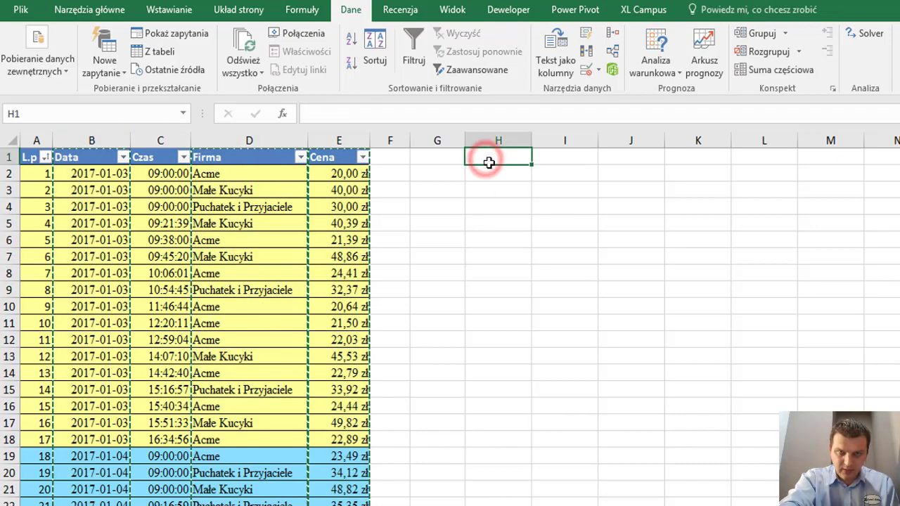
{"action": "key", "text": "ctrl+v"}
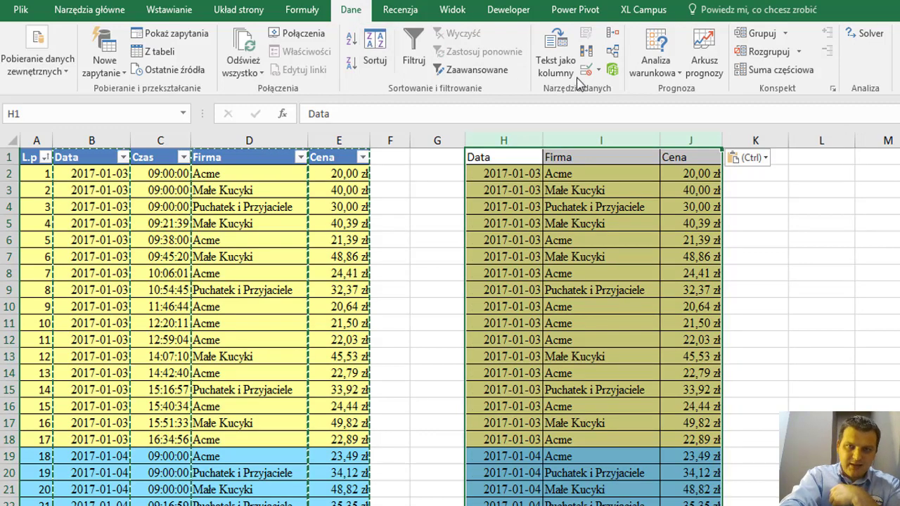
{"action": "left_click", "coordinate": [585, 53]}
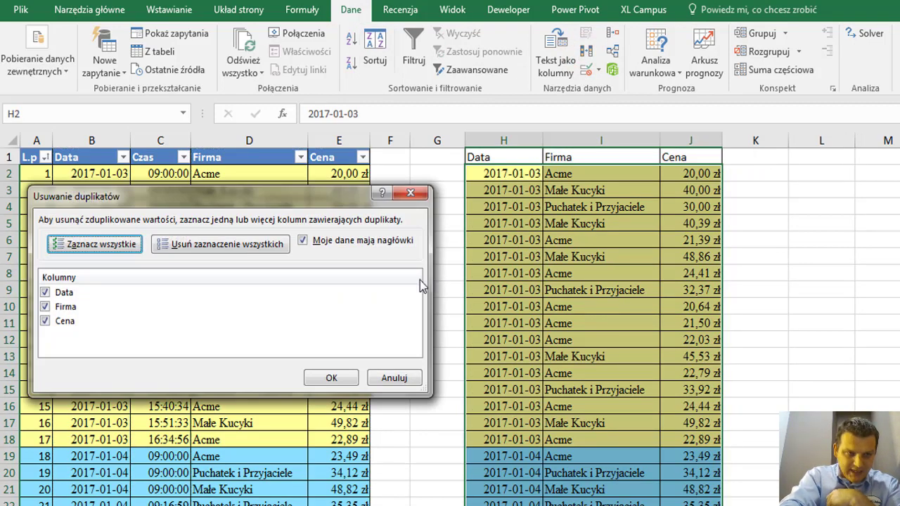
{"action": "left_click", "coordinate": [66, 321]}
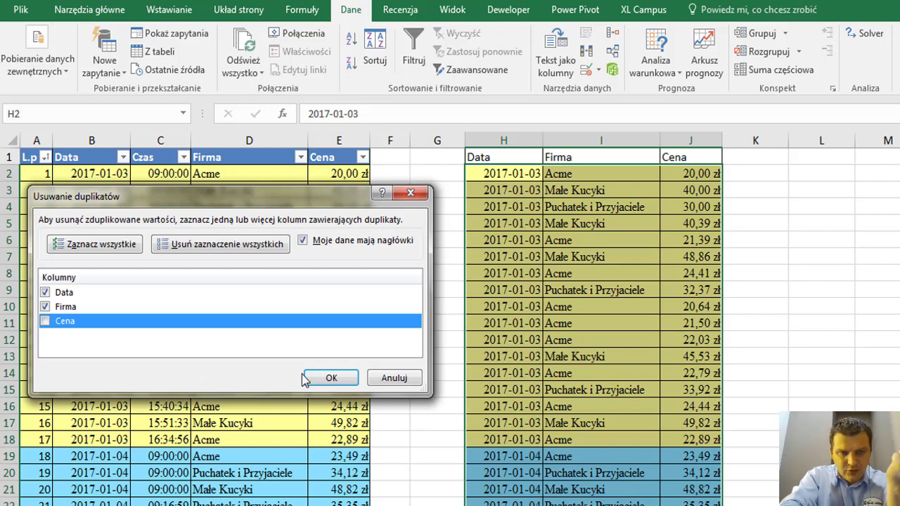
{"action": "left_click", "coordinate": [331, 379]}
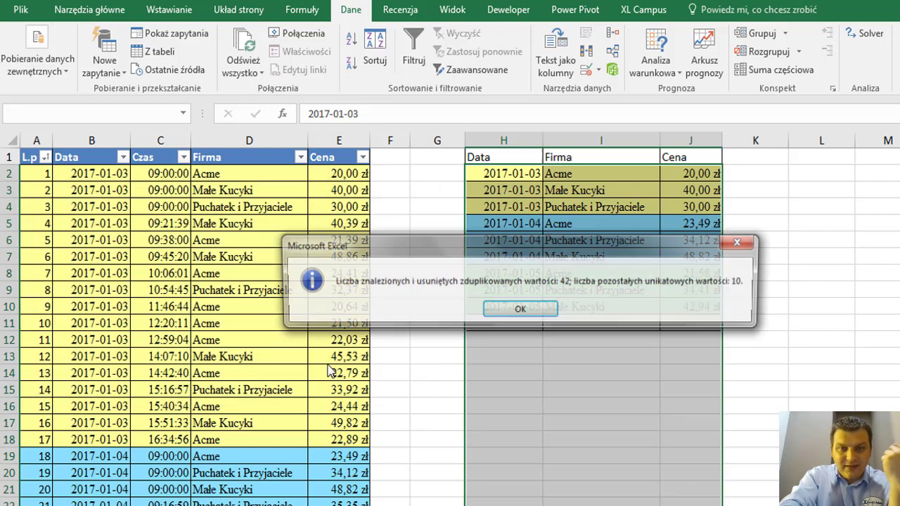
{"action": "left_click_drag", "start_coordinate": [469, 262], "coordinate": [490, 382]}
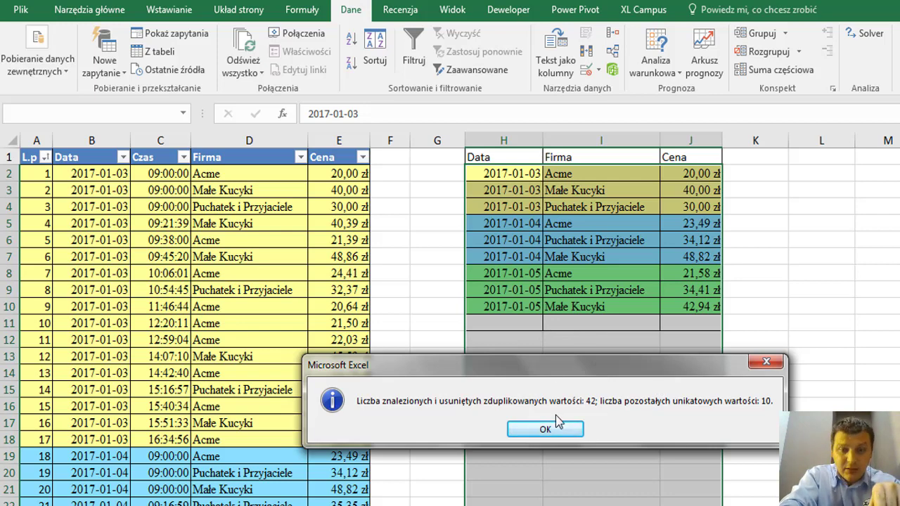
{"action": "left_click", "coordinate": [555, 434]}
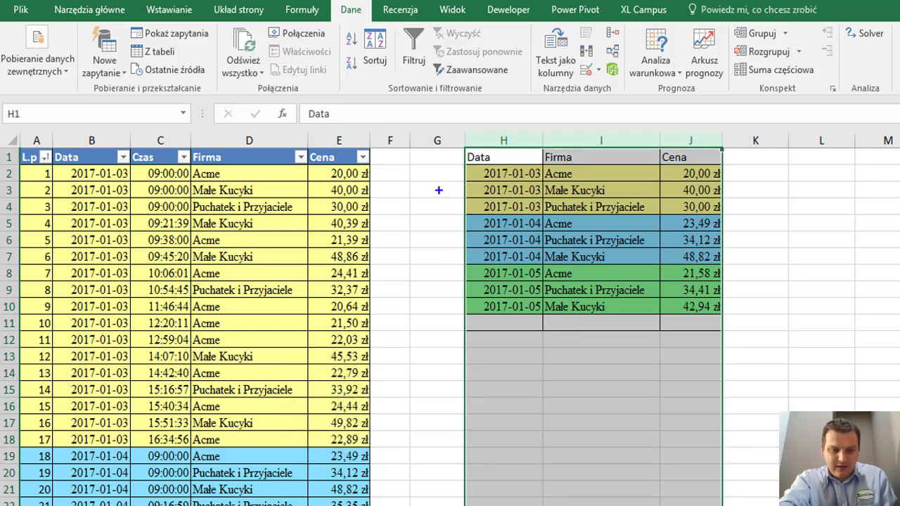
Check the kept first prices against the source, then sort the source by L.p descending.
{"action": "mouse_move", "coordinate": [460, 175]}
{"action": "left_mouse_down"}
{"action": "mouse_move", "coordinate": [445, 177]}
{"action": "mouse_move", "coordinate": [438, 207]}
{"action": "left_mouse_up"}
{"action": "mouse_move", "coordinate": [373, 174]}
{"action": "left_mouse_down"}
{"action": "mouse_move", "coordinate": [386, 175]}
{"action": "mouse_move", "coordinate": [388, 209]}
{"action": "left_mouse_up"}
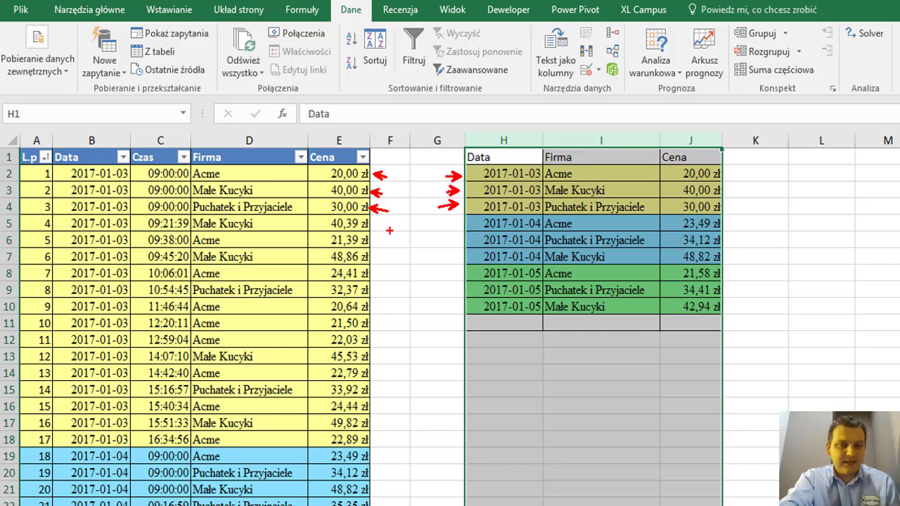
{"action": "mouse_move", "coordinate": [462, 225]}
{"action": "left_mouse_down"}
{"action": "mouse_move", "coordinate": [444, 227]}
{"action": "mouse_move", "coordinate": [447, 259]}
{"action": "left_mouse_up"}
{"action": "mouse_move", "coordinate": [375, 458]}
{"action": "left_mouse_down"}
{"action": "mouse_move", "coordinate": [385, 459]}
{"action": "mouse_move", "coordinate": [390, 477]}
{"action": "mouse_move", "coordinate": [384, 498]}
{"action": "left_mouse_up"}
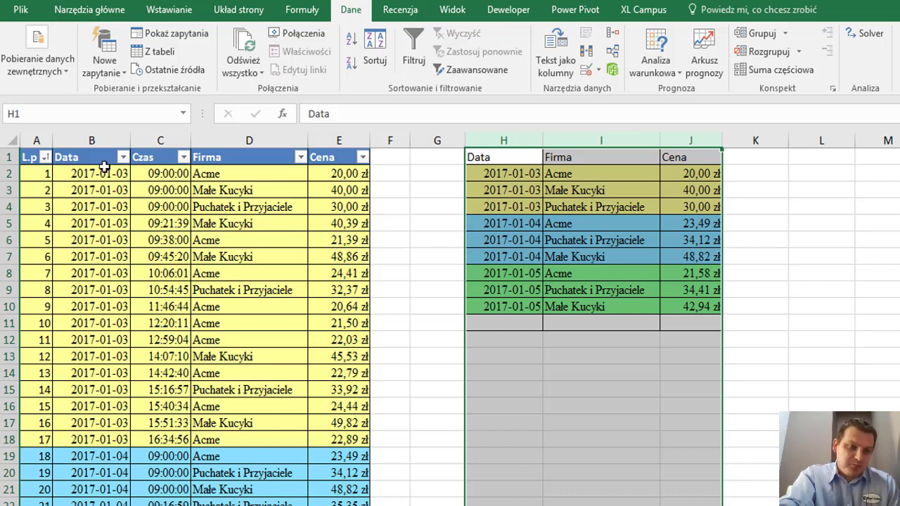
{"action": "left_click", "coordinate": [45, 156]}
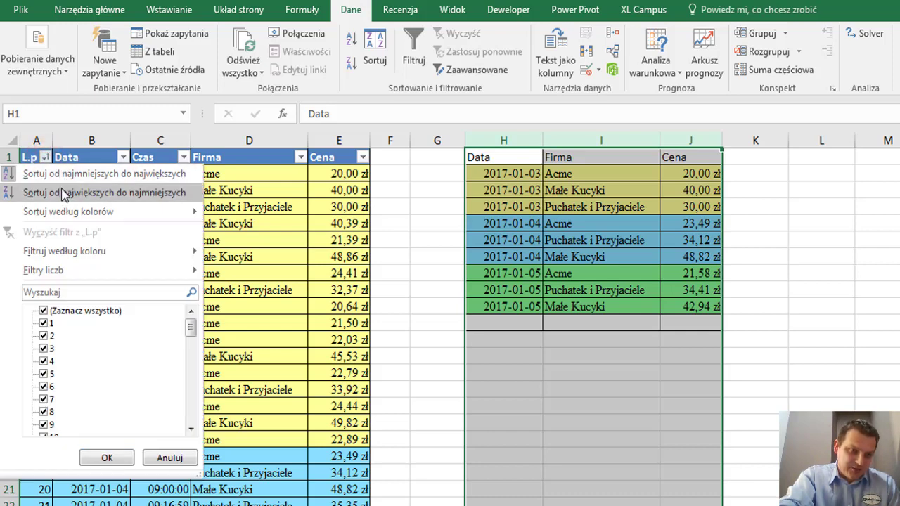
{"action": "left_click", "coordinate": [61, 192]}
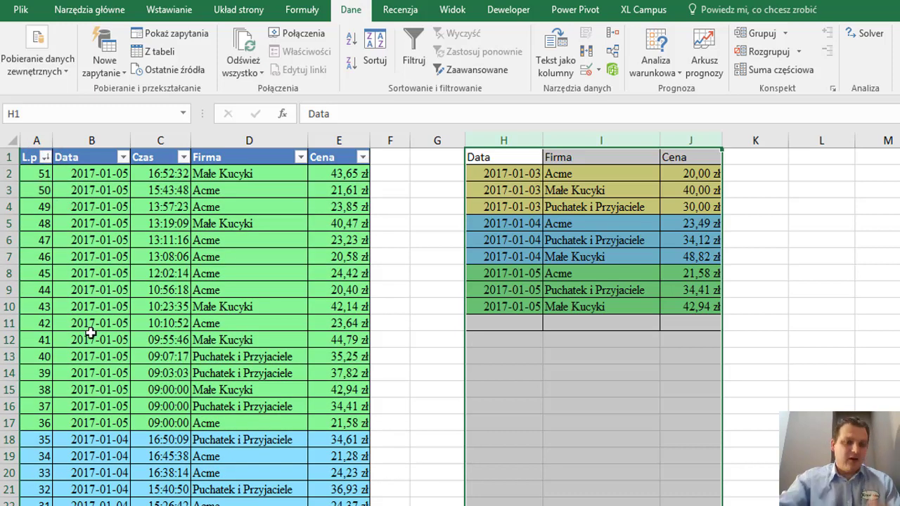
Copy Data, Firma and Cena, paste them at L1, and start Remove Duplicates on the copy.
{"action": "left_click", "coordinate": [92, 140]}
{"action": "left_click", "coordinate": [247, 139], "text": "ctrl"}
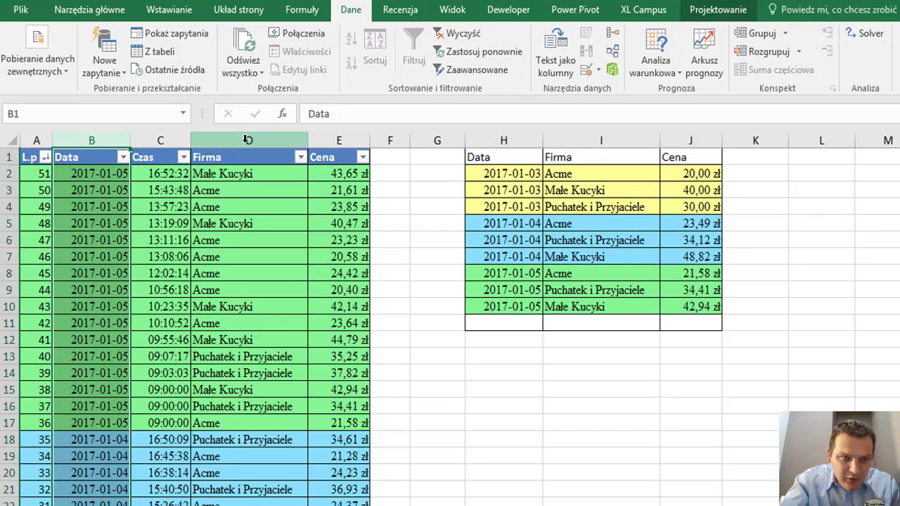
{"action": "left_click", "coordinate": [338, 140], "text": "ctrl"}
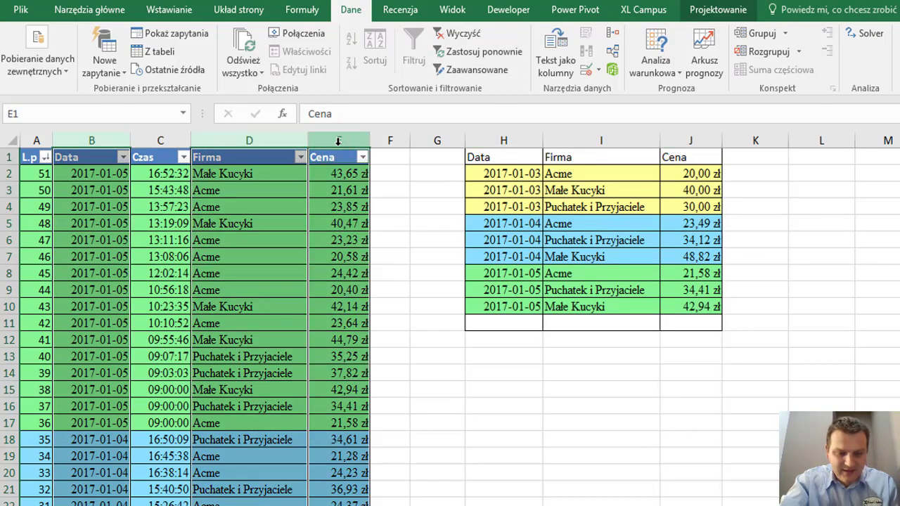
{"action": "key", "text": "ctrl+c"}
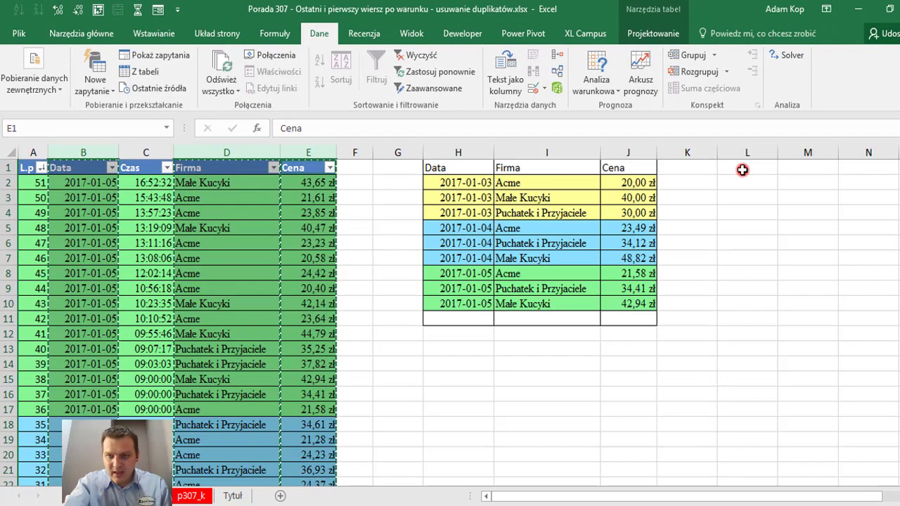
{"action": "left_click", "coordinate": [779, 160]}
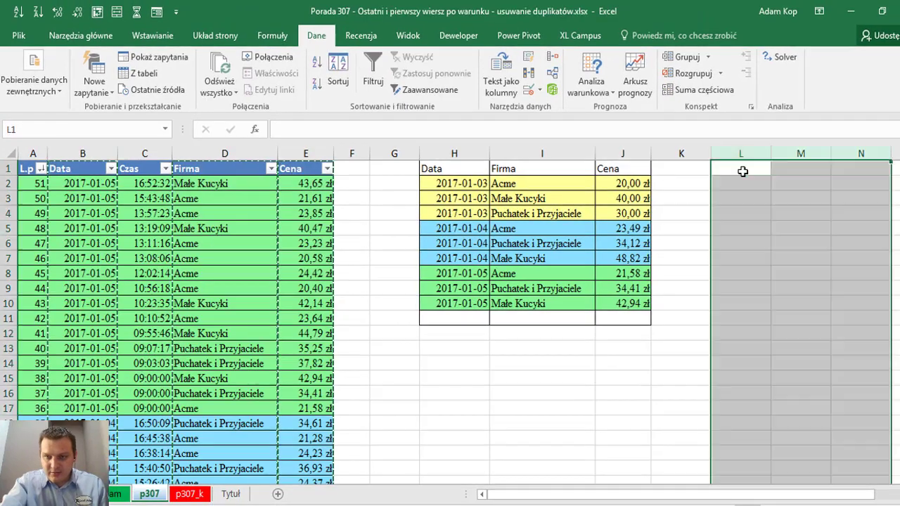
{"action": "key", "text": "ctrl+v"}
{"action": "left_click", "coordinate": [722, 180]}
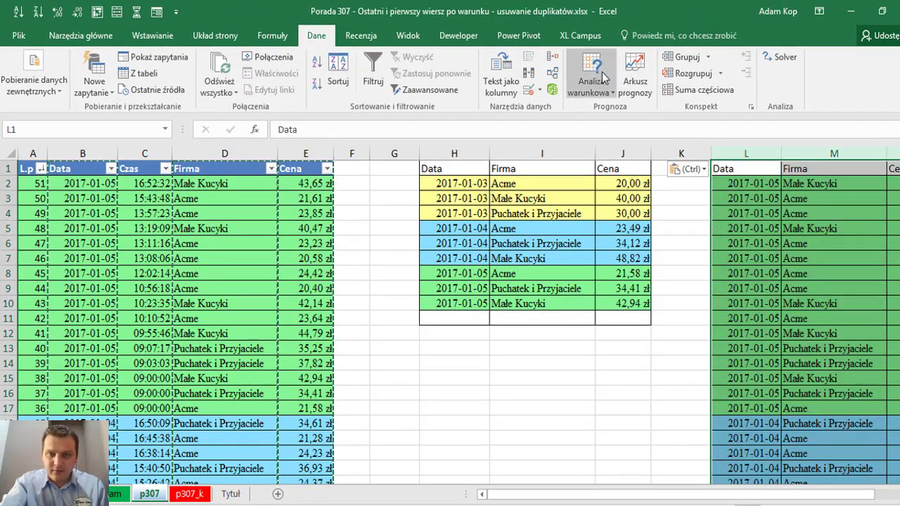
{"action": "left_click", "coordinate": [529, 72]}
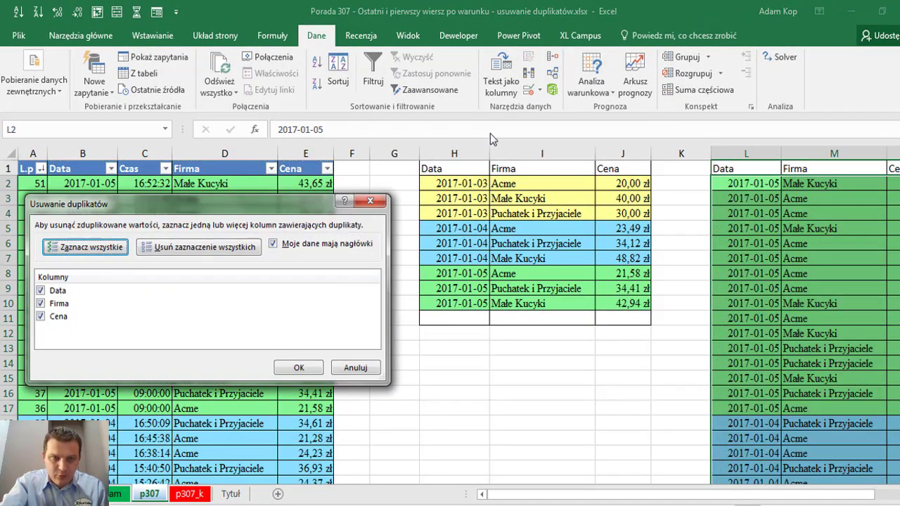
Remove duplicates from the L–N copy by Data and Firma, ignoring Cena, keeping the last prices.
{"action": "left_click", "coordinate": [41, 316]}
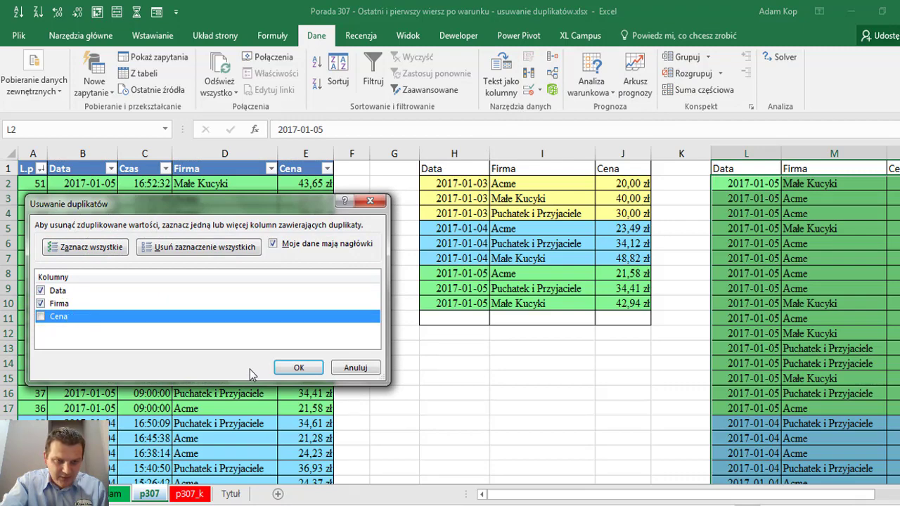
{"action": "left_click", "coordinate": [296, 368]}
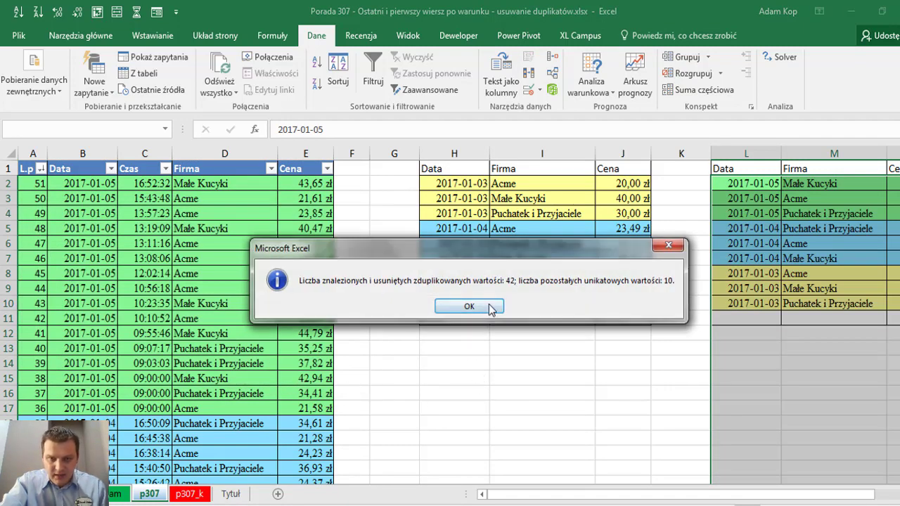
{"action": "left_click", "coordinate": [491, 310]}
{"action": "left_click", "coordinate": [618, 360]}
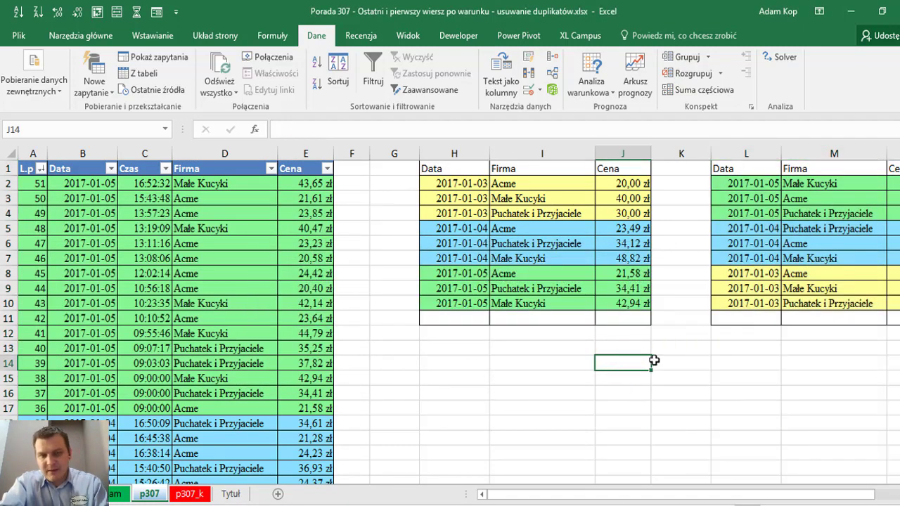
{"action": "key", "text": "Right"}
{"action": "key", "text": "Right"}
{"action": "key", "text": "Right"}
{"action": "key", "text": "Right"}
{"action": "key", "text": "Right"}
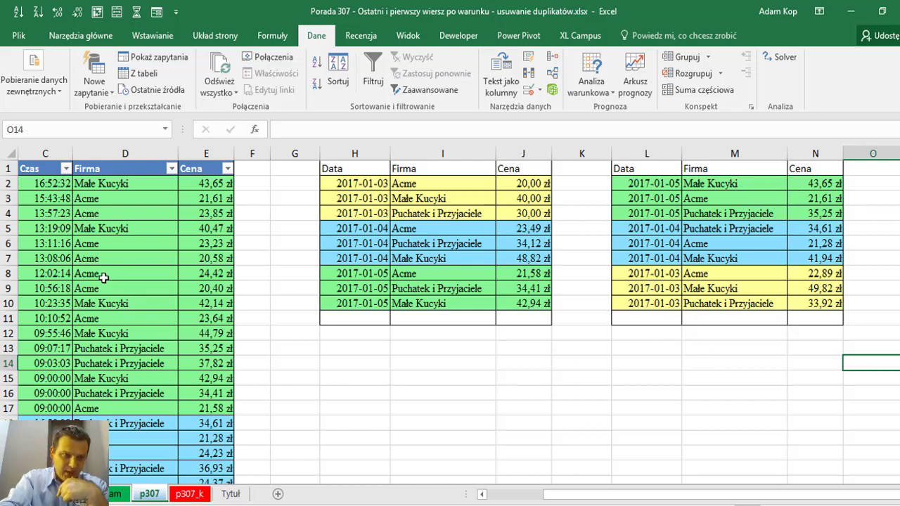
{"action": "left_click_drag", "start_coordinate": [98, 286], "coordinate": [4, 271]}
Sort the source by L.p ascending, then sort the L–N copy A-Z by Firma, then by Data.
{"action": "left_click", "coordinate": [41, 168]}
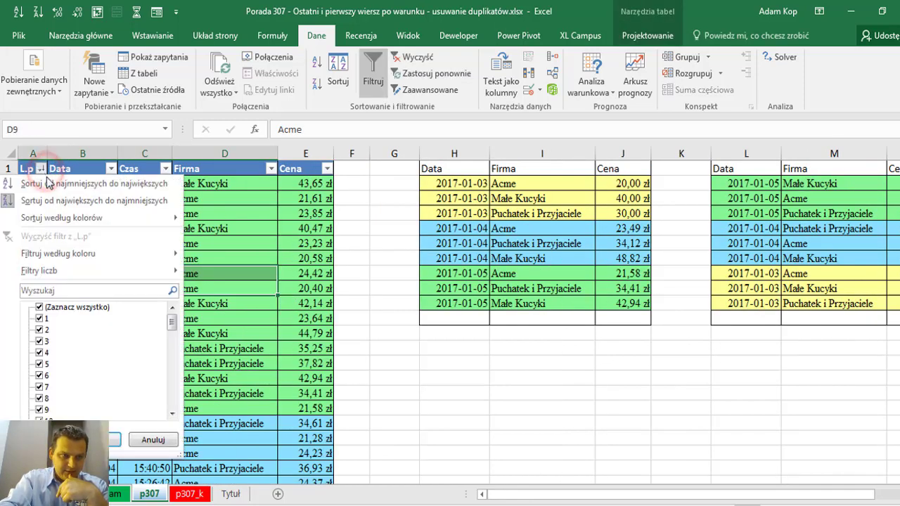
{"action": "left_click", "coordinate": [33, 185]}
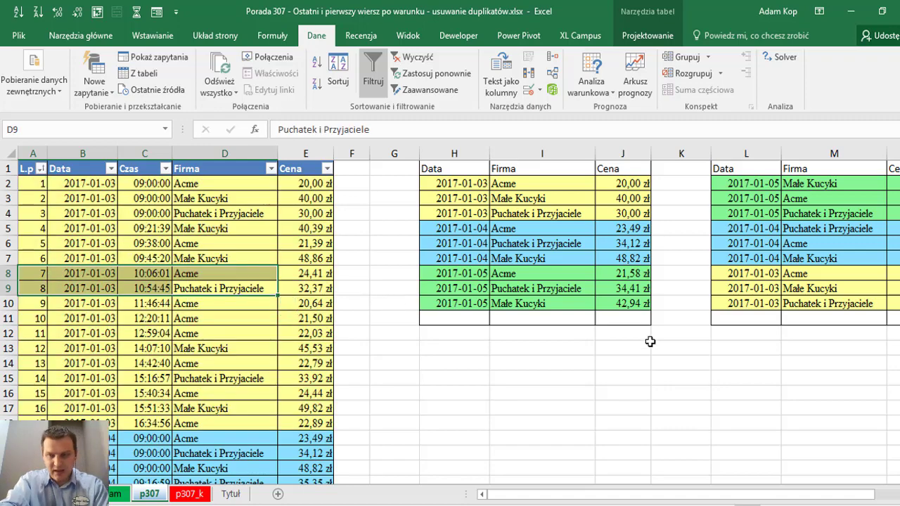
{"action": "left_click", "coordinate": [893, 243]}
{"action": "key", "text": "Right"}
{"action": "key", "text": "Right"}
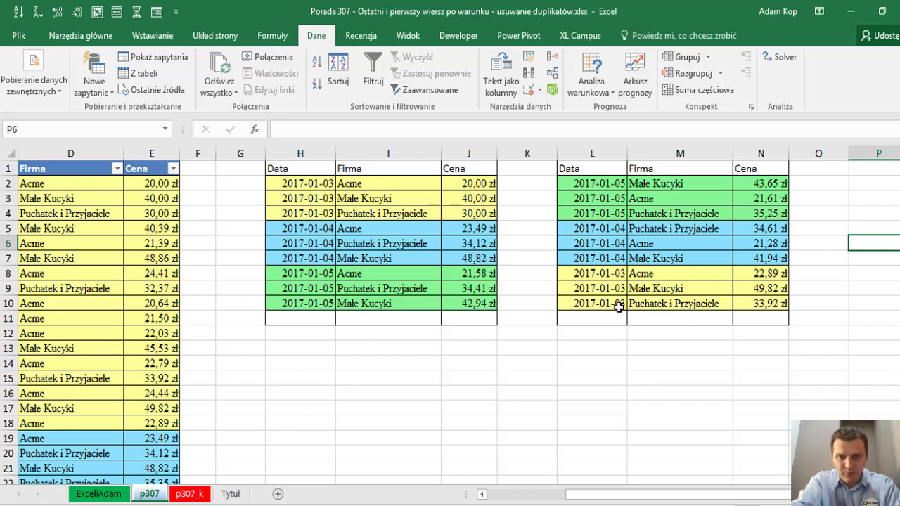
{"action": "left_click", "coordinate": [664, 213]}
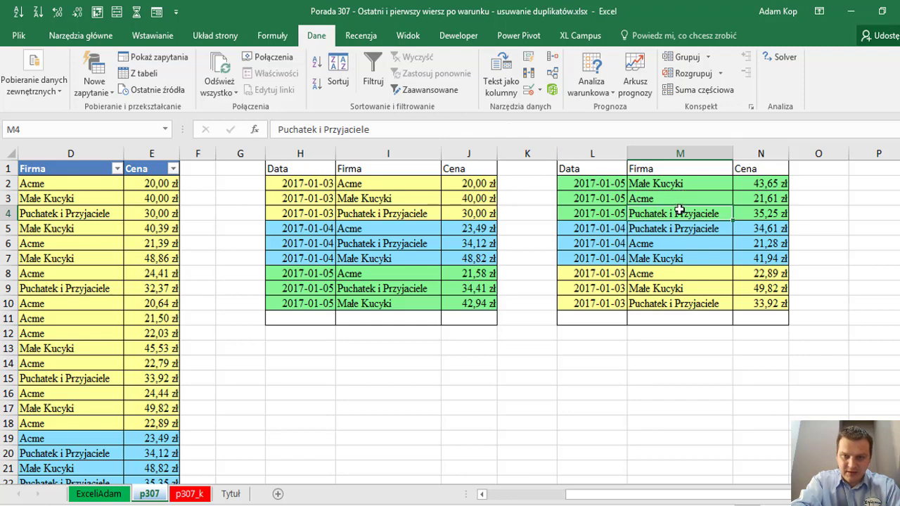
{"action": "left_click", "coordinate": [317, 62]}
{"action": "left_click", "coordinate": [584, 209]}
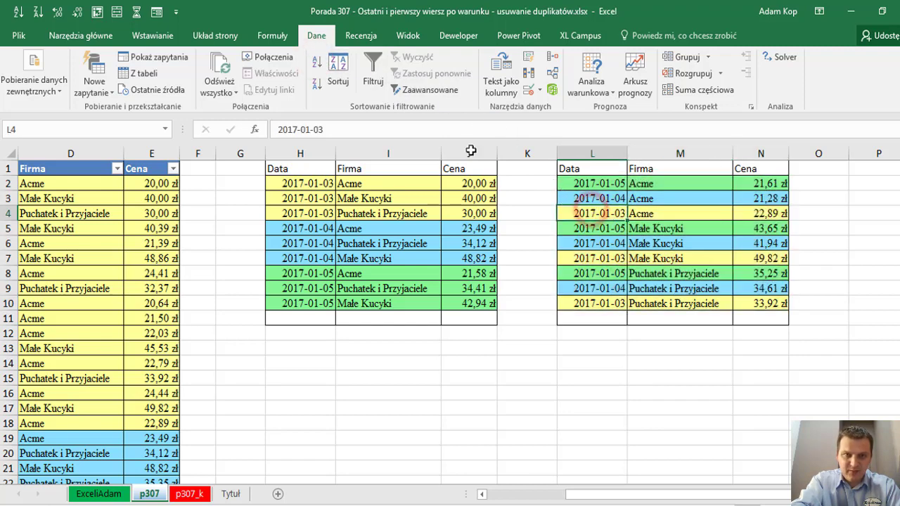
{"action": "left_click", "coordinate": [317, 61]}
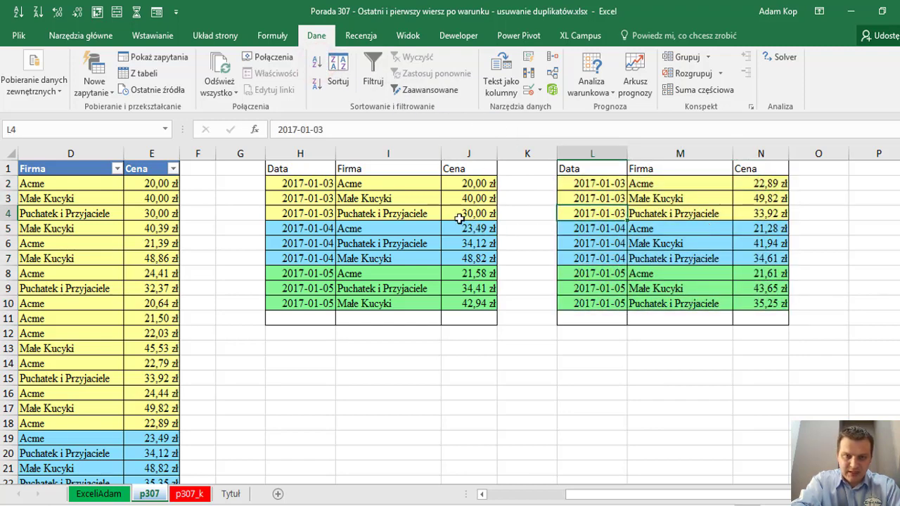
{"action": "left_click", "coordinate": [389, 227]}
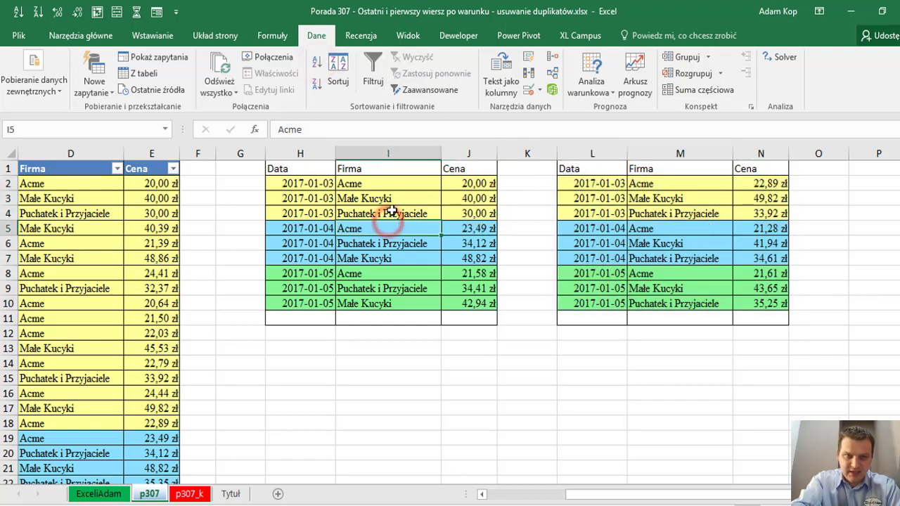
Sort the H–J table A-Z by Firma, then by Data, to match L–N, and select columns K:M.
{"action": "left_click", "coordinate": [318, 65]}
{"action": "left_click", "coordinate": [302, 198]}
{"action": "left_click", "coordinate": [317, 62]}
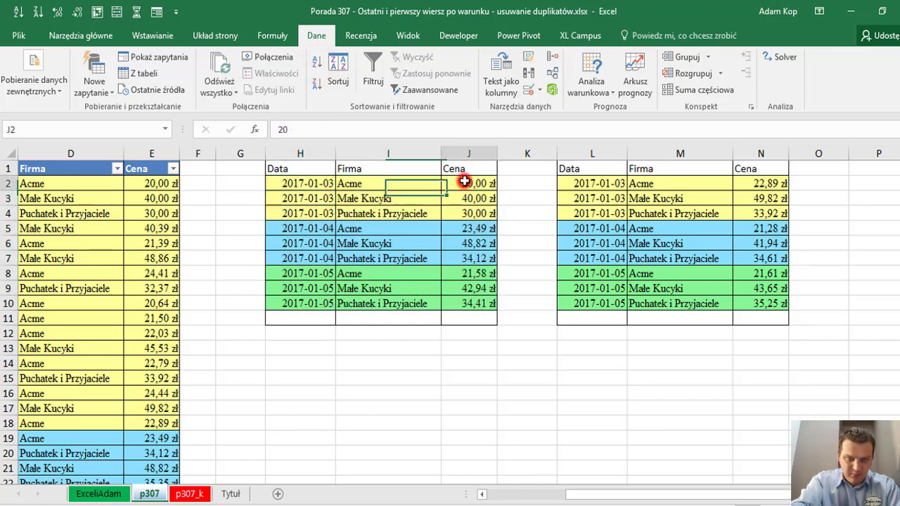
{"action": "left_click_drag", "start_coordinate": [458, 184], "coordinate": [468, 214]}
{"action": "left_click_drag", "start_coordinate": [753, 186], "coordinate": [765, 214]}
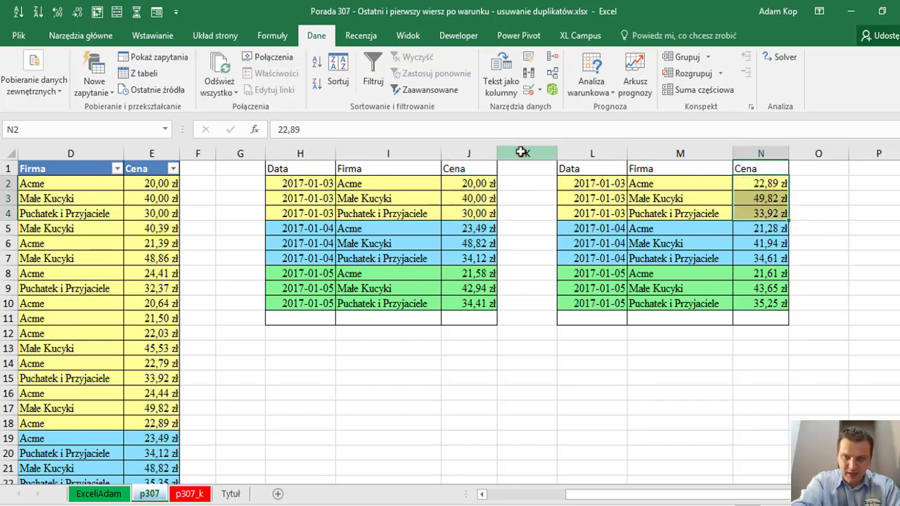
{"action": "left_click_drag", "start_coordinate": [523, 153], "coordinate": [680, 153]}
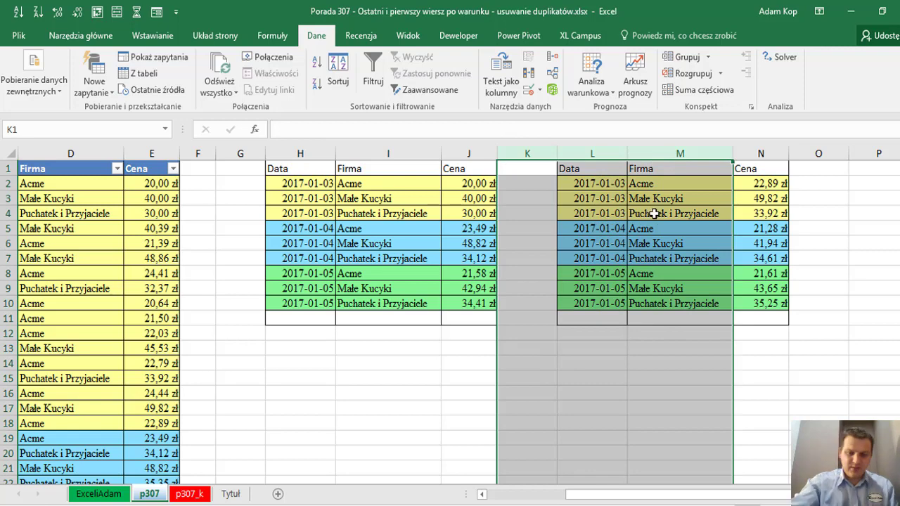
Delete columns K:M, then rename headers J1 to 'Cena pierwszego' and K1 to 'Cena Ostatniego'.
{"action": "right_click", "coordinate": [699, 152]}
{"action": "left_click", "coordinate": [731, 267]}
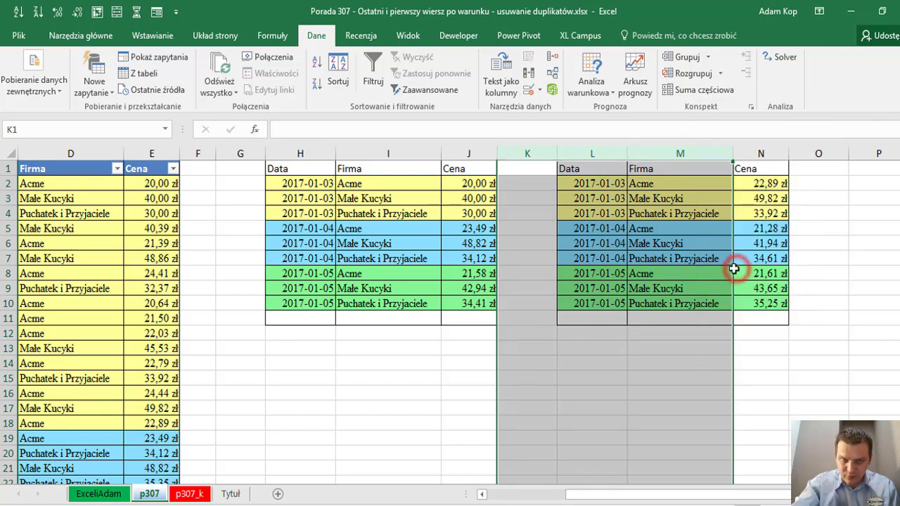
{"action": "double_click", "coordinate": [483, 168]}
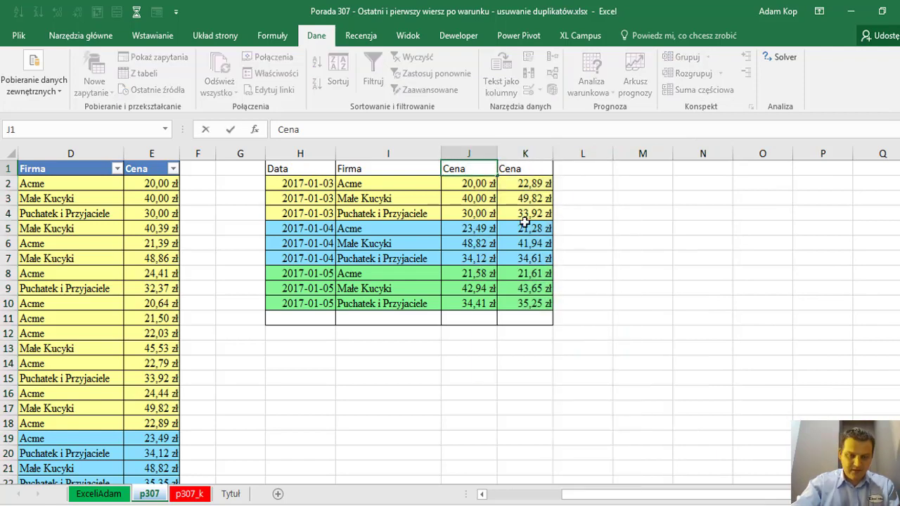
{"action": "type", "text": " pierws"}
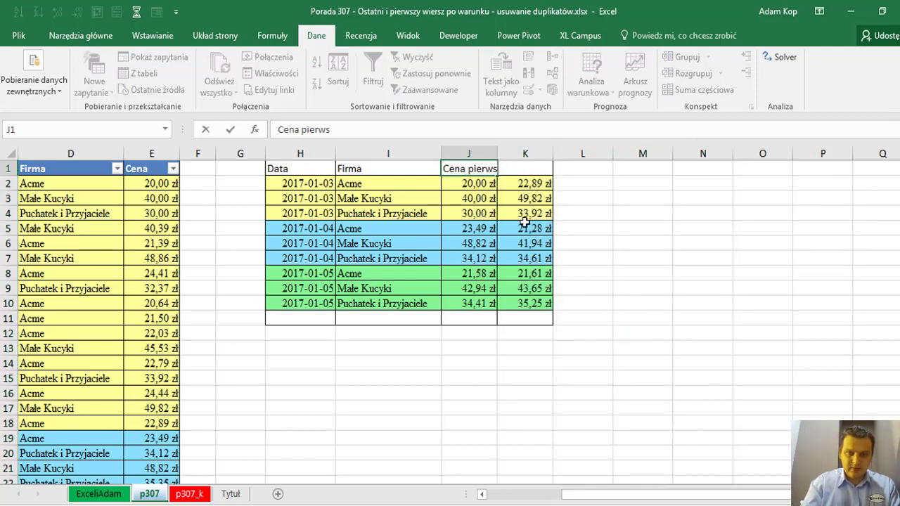
{"action": "type", "text": "o"}
{"action": "key", "text": "Tab"}
{"action": "type", "text": "Cena"}
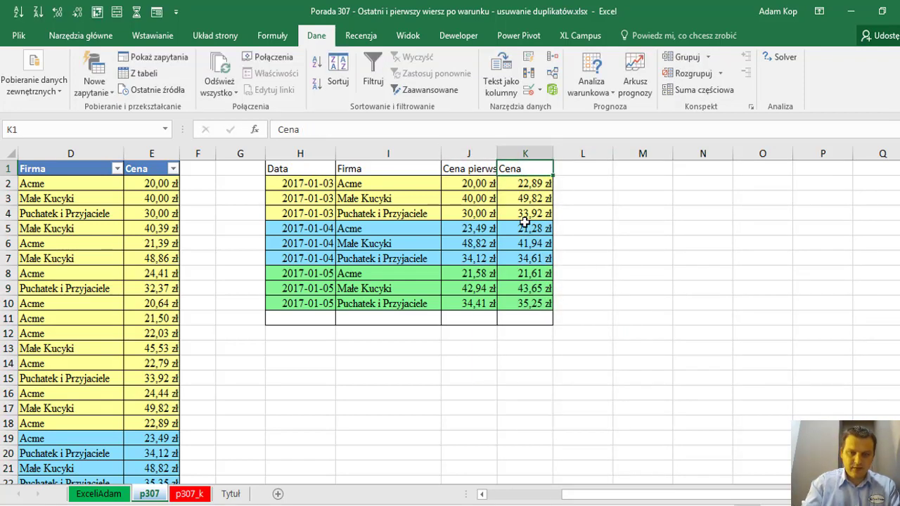
{"action": "key", "text": "F2"}
{"action": "type", "text": "Ost"}
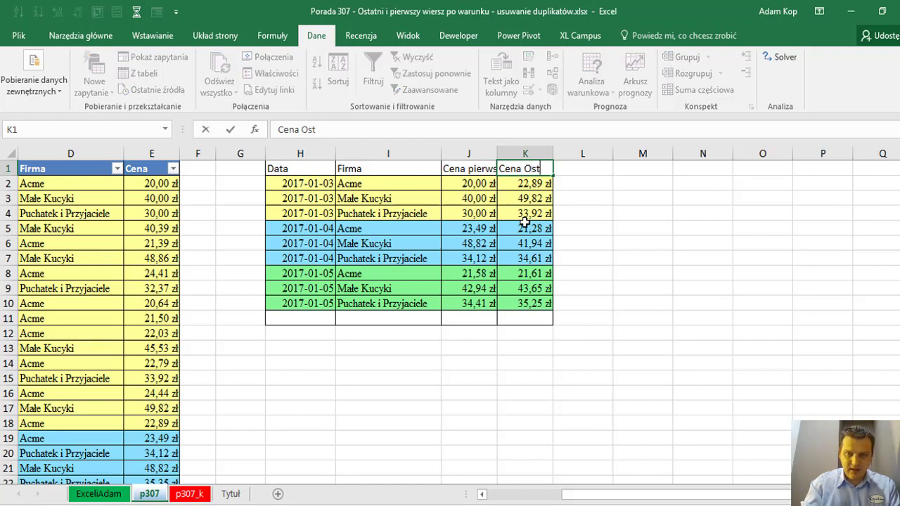
{"action": "type", "text": "atnieg"}
{"action": "type", "text": "o"}
{"action": "key", "text": "Return"}
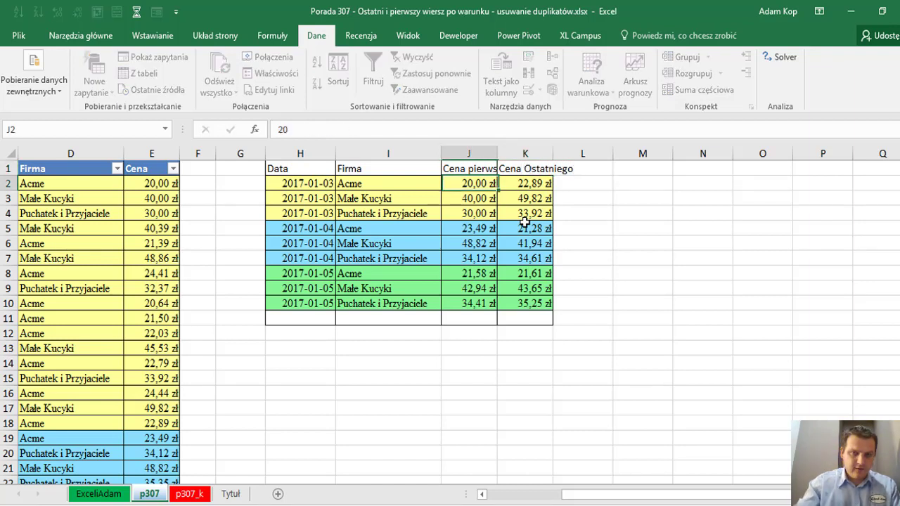
{"action": "left_click_drag", "start_coordinate": [635, 501], "coordinate": [540, 498]}
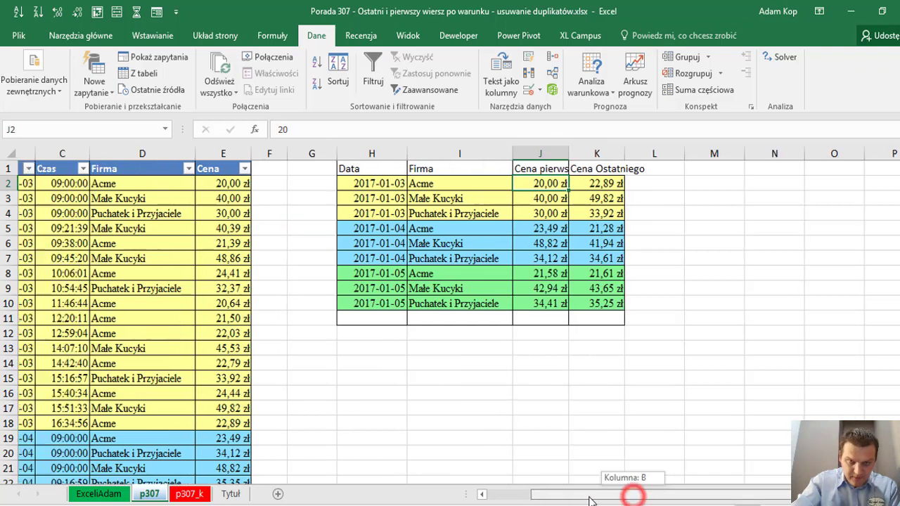